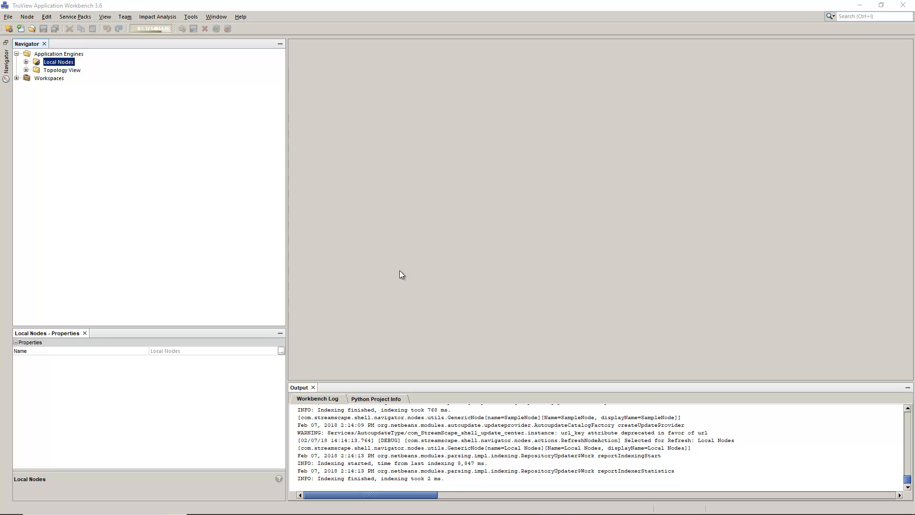
- Start a Fabric Container deployment descriptor and begin editing its Referral (Domain) deployment parameter
click(185, 16)
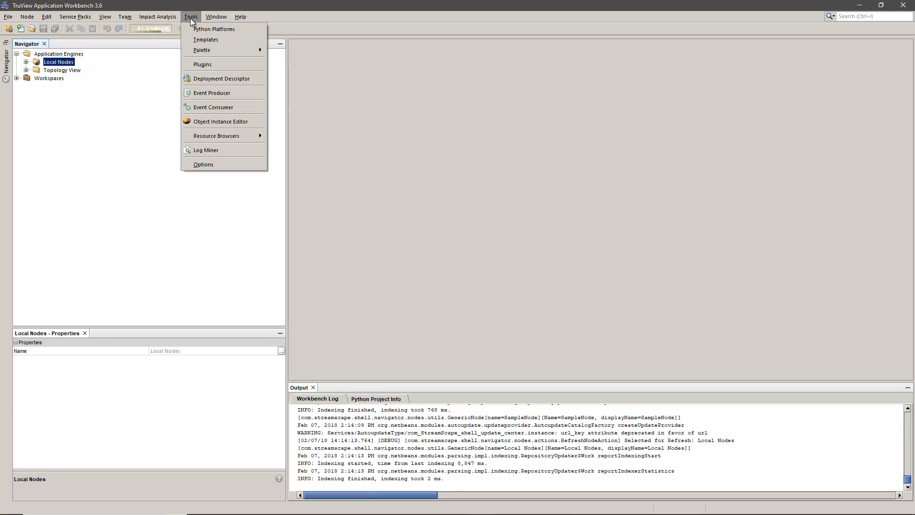
click(233, 81)
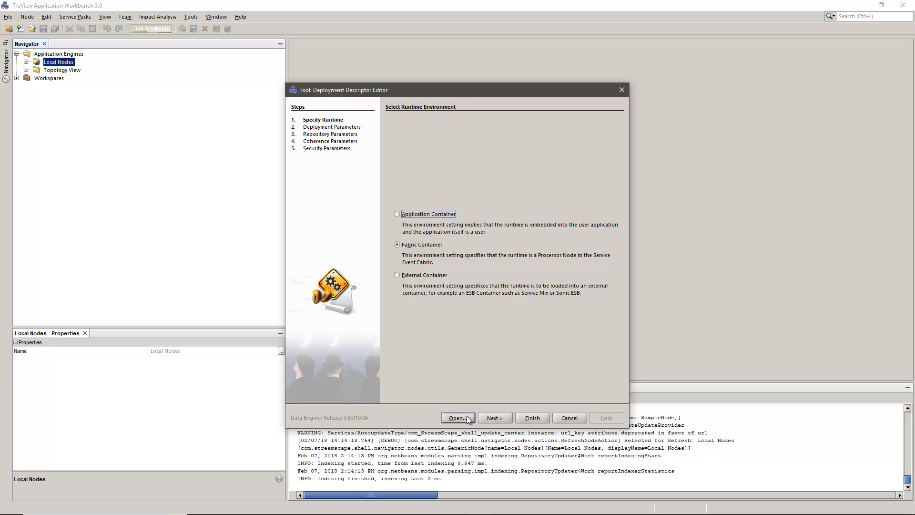
click(494, 418)
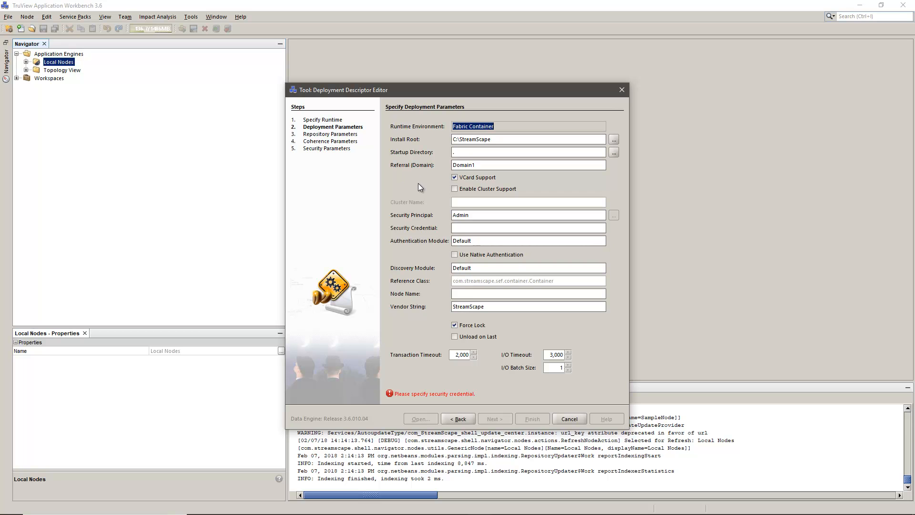
click(486, 168)
- Set Referral (Domain) to odin.com, enter the security credential and node name Samplenode, then continue
key(BackSpace)
key(BackSpace)
key(BackSpace)
key(BackSpace)
key(BackSpace)
key(BackSpace)
key(BackSpace)
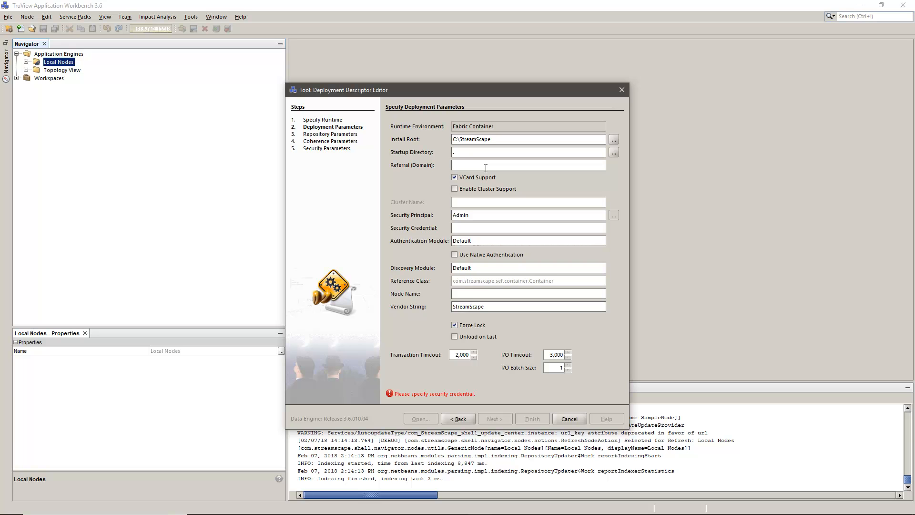
text(odin.com)
click(474, 229)
text(admin)
text(Sample)
text(node)
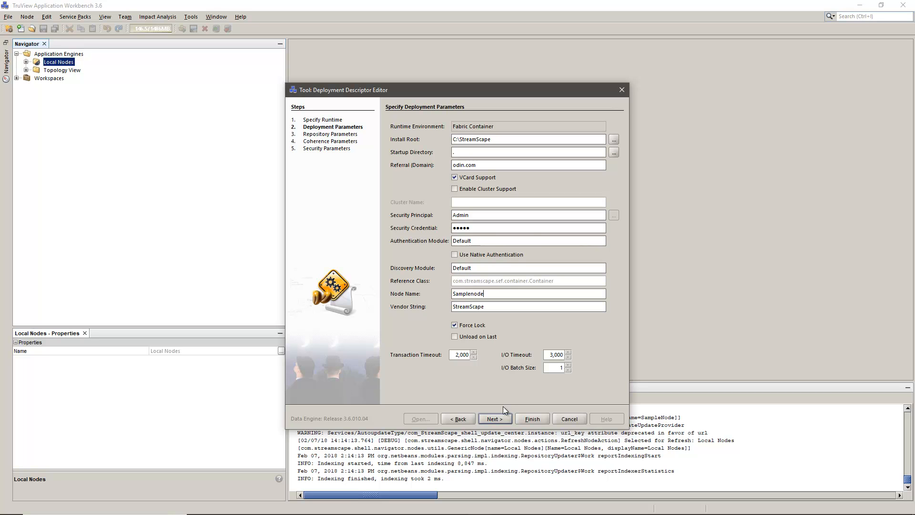
click(508, 422)
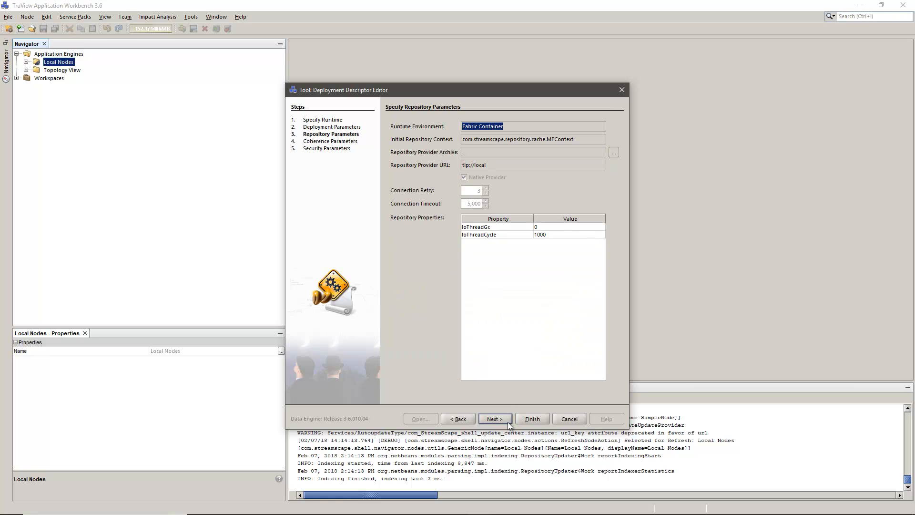
- Advance past the coherence and security pages and browse to StreamScape\nodes in the save dialog
click(508, 422)
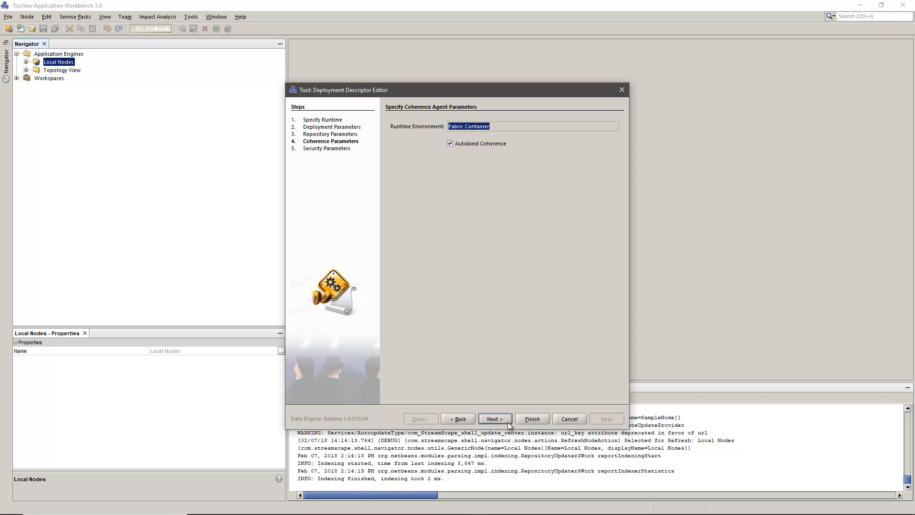
click(507, 422)
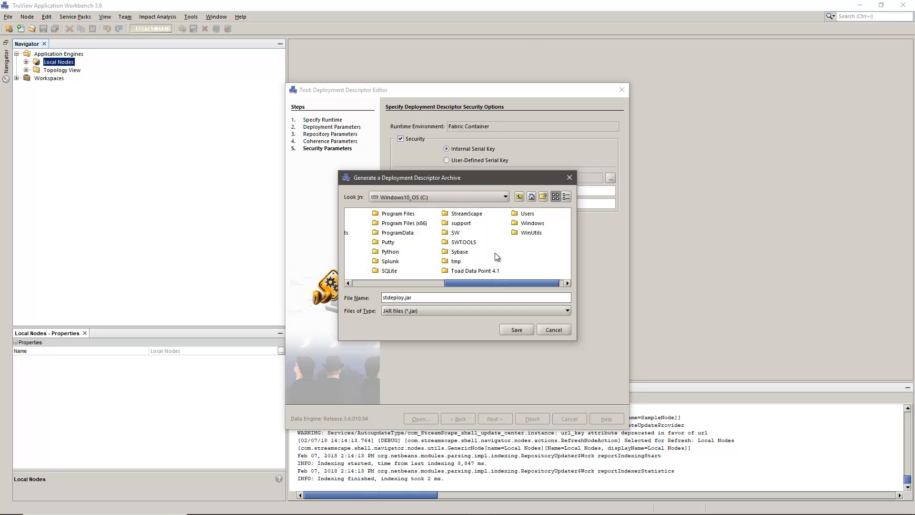
click(476, 214)
double_click(476, 215)
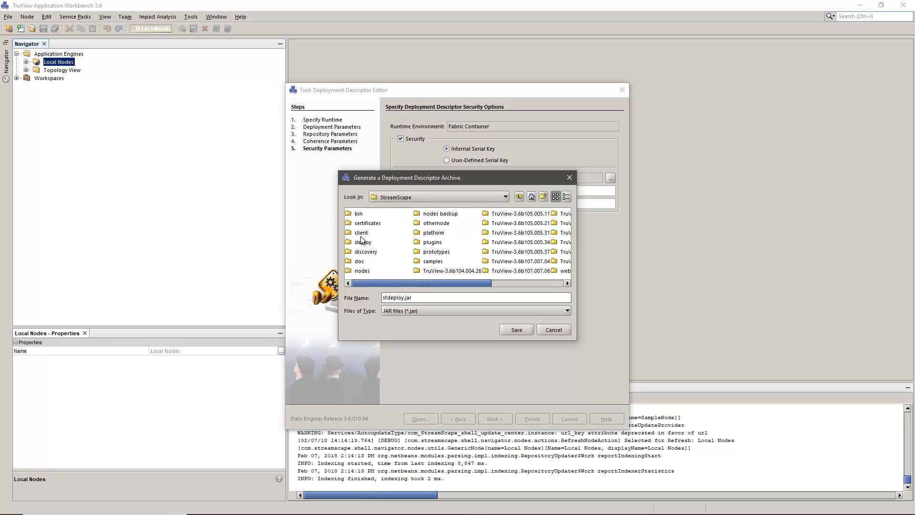
double_click(361, 271)
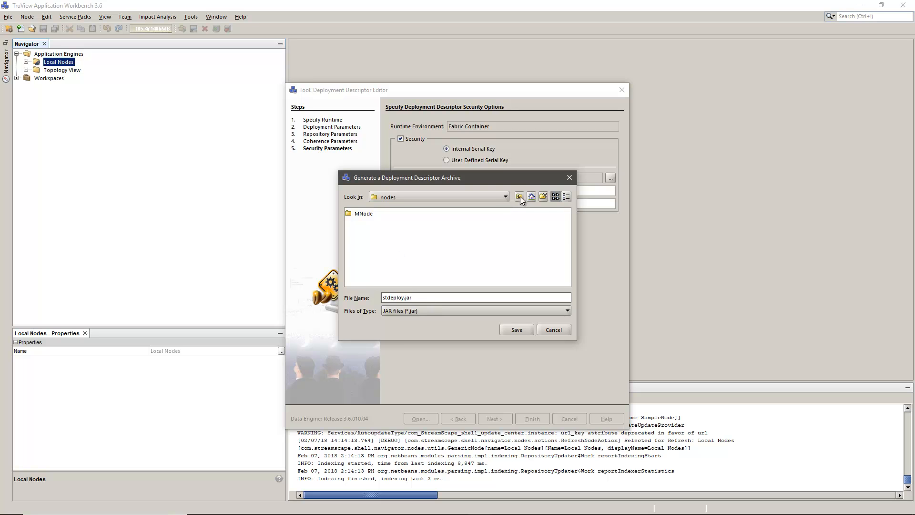
- Create a Samplenode folder inside nodes and save stdeploy.jar into it
click(542, 198)
text(Samplenode)
key(Return)
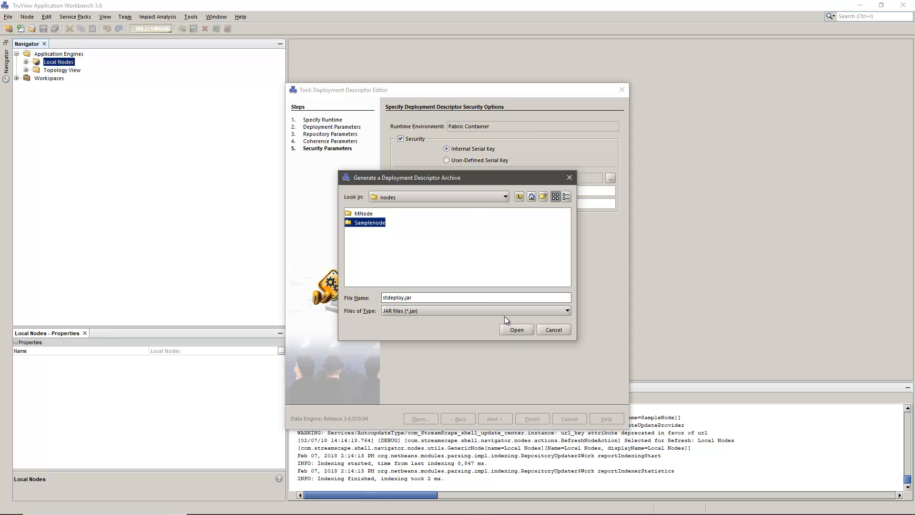
click(517, 330)
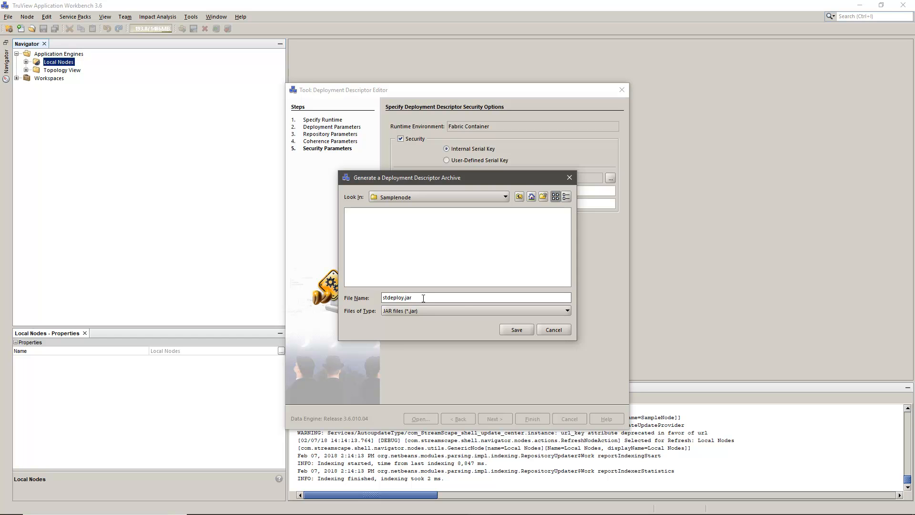
click(504, 331)
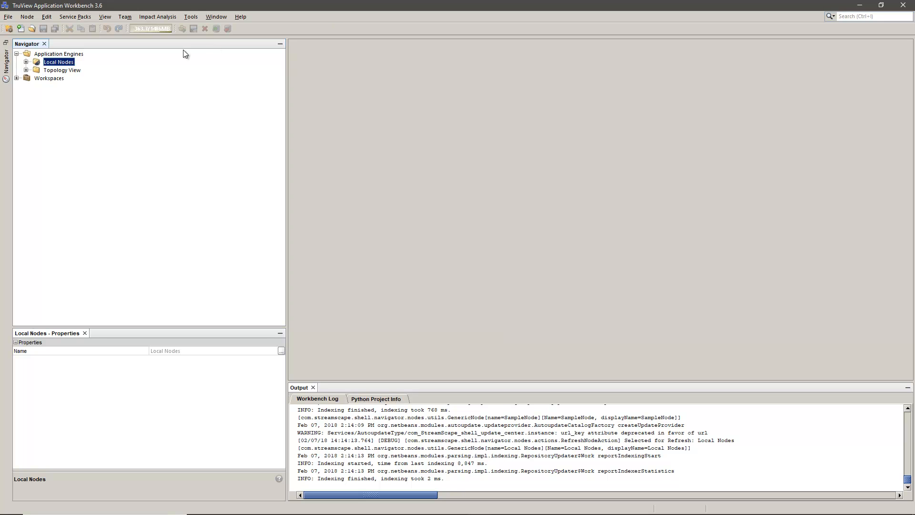
- Create a new local node loaded from the Samplenode folder's stdeploy.jar descriptor archive
right_click(56, 62)
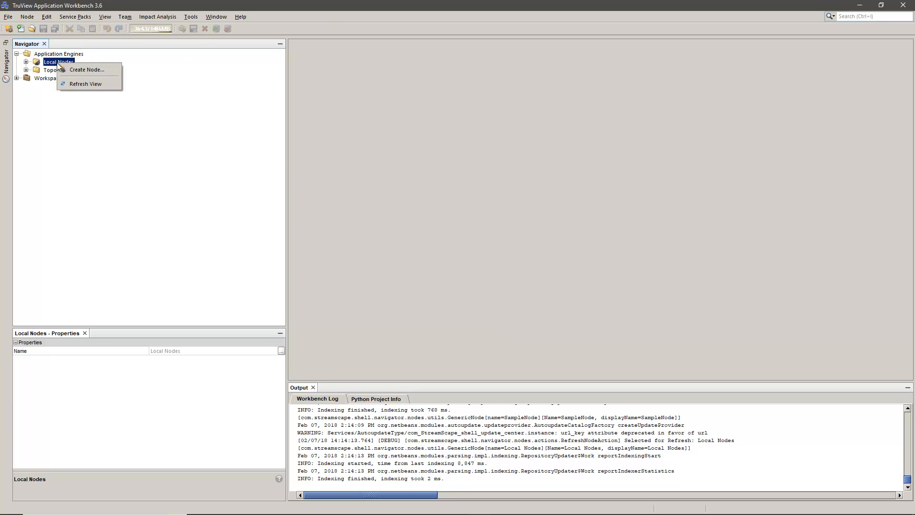
click(74, 71)
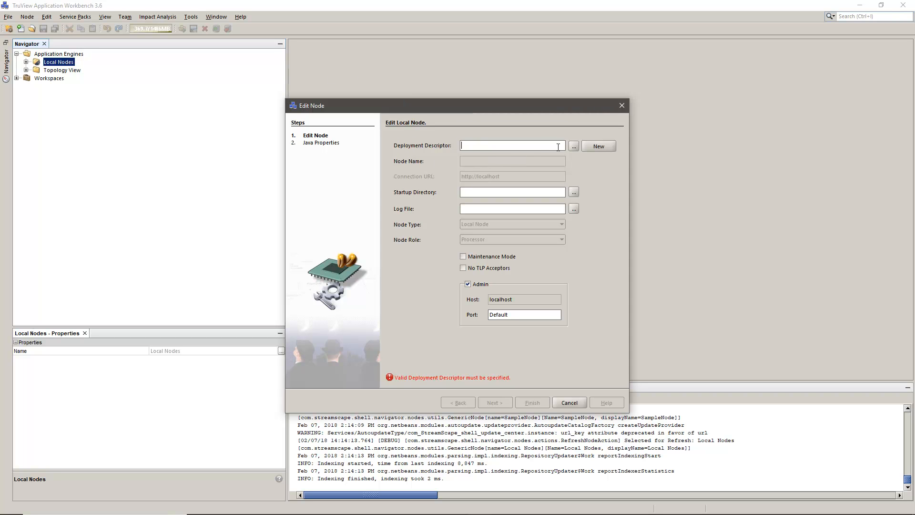
click(574, 146)
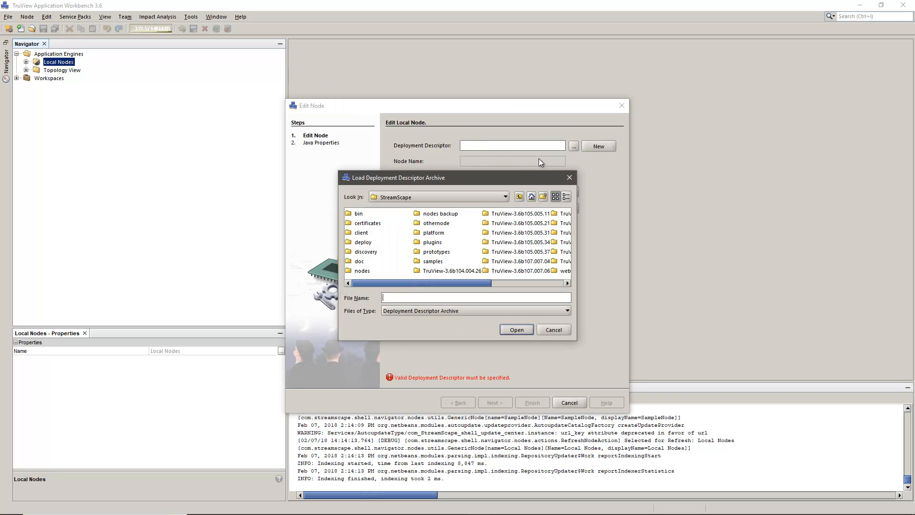
double_click(371, 224)
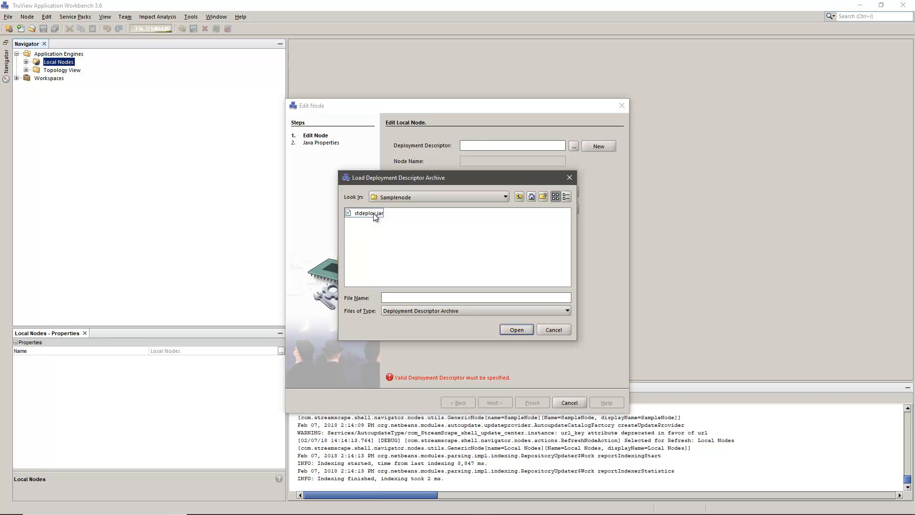
click(374, 213)
click(516, 330)
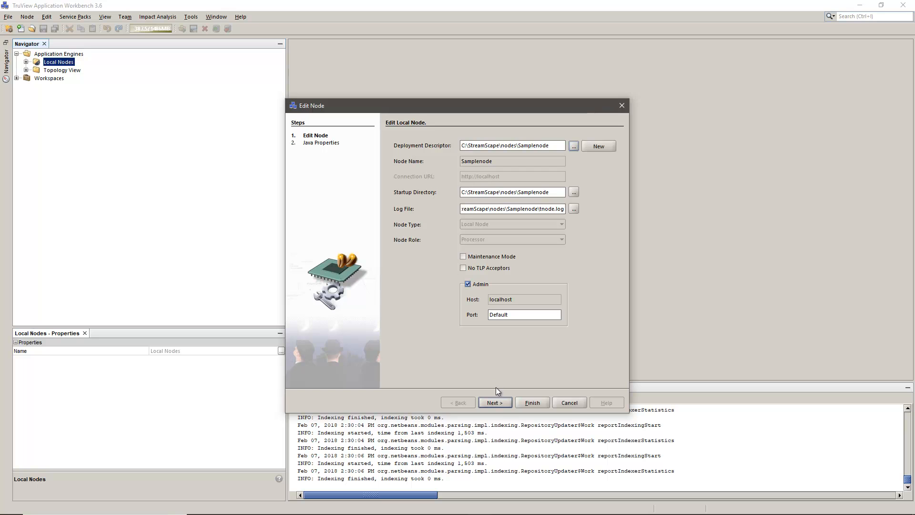
- Finish the node wizard past Java Properties and select Samplenode to show its Stopped status
click(501, 403)
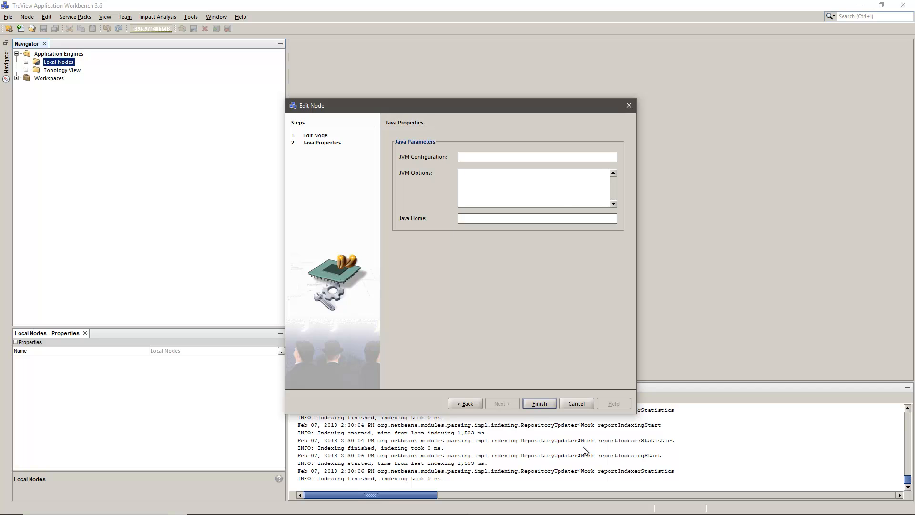
click(539, 404)
click(69, 71)
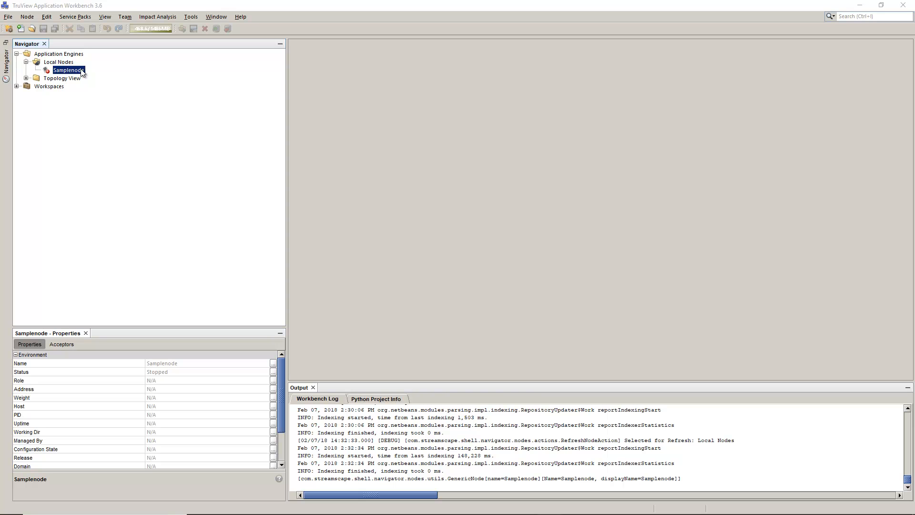
- Open Samplenode's error log in the Log Miner with Live Log ticked
click(82, 72)
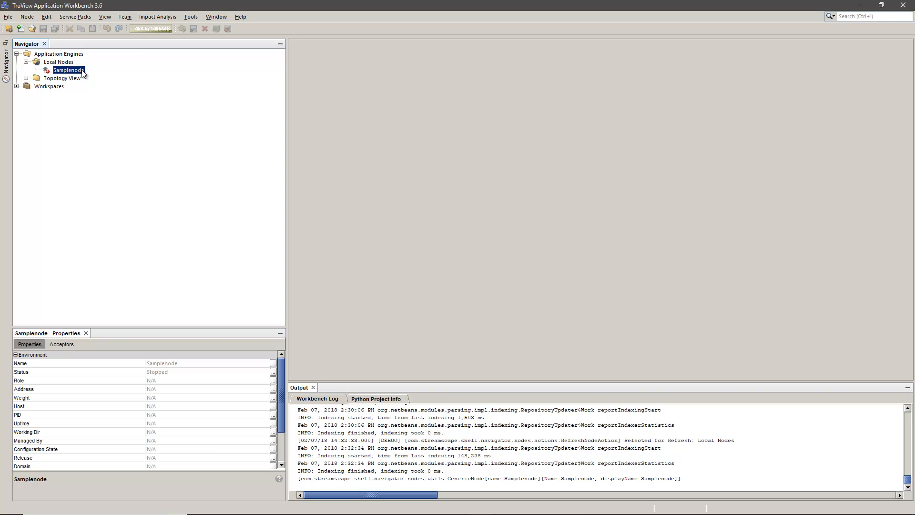
right_click(82, 72)
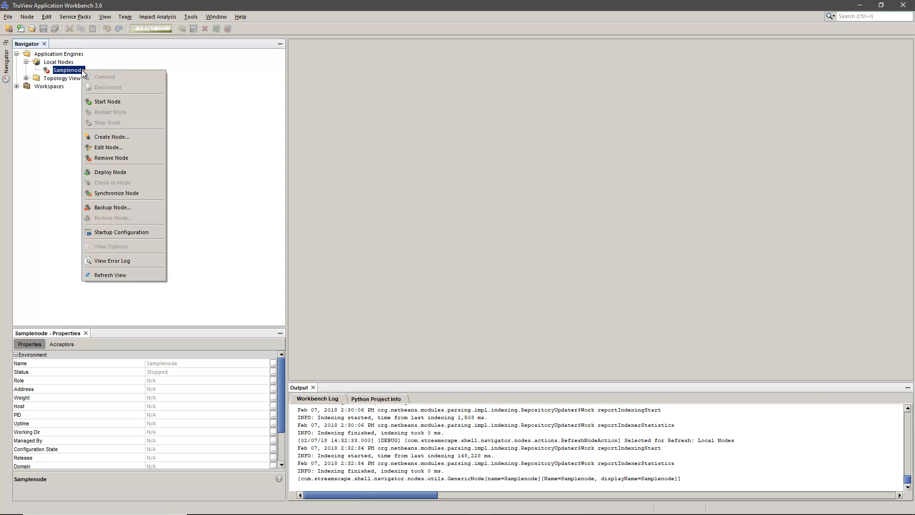
click(118, 263)
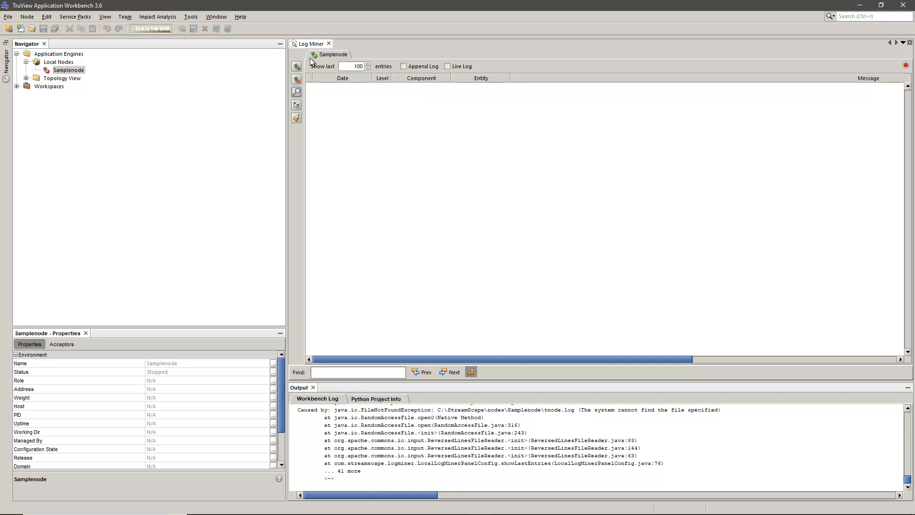
click(447, 67)
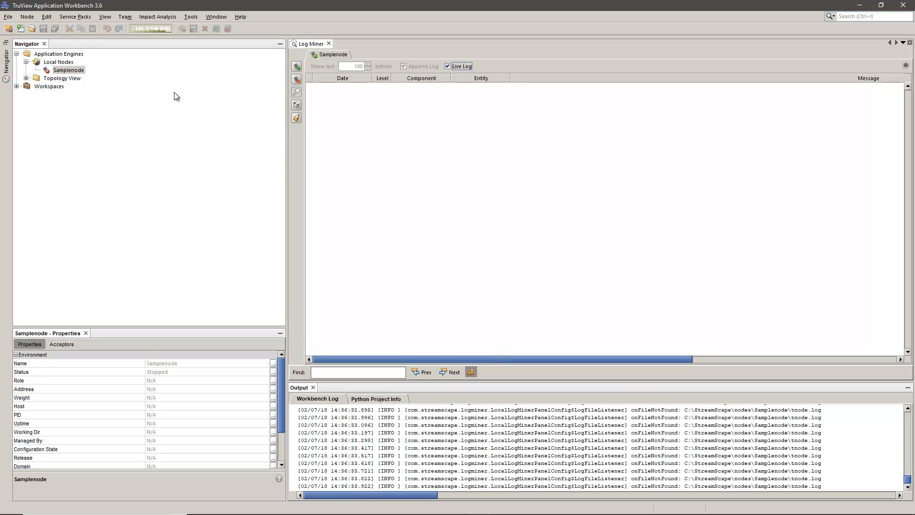
right_click(75, 71)
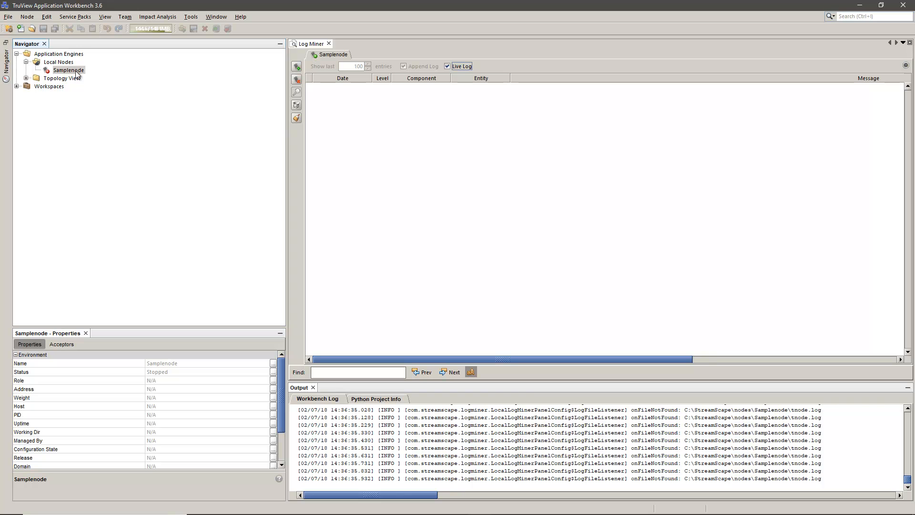
- Start the Samplenode node and close the progress report once it reaches Ready
click(114, 100)
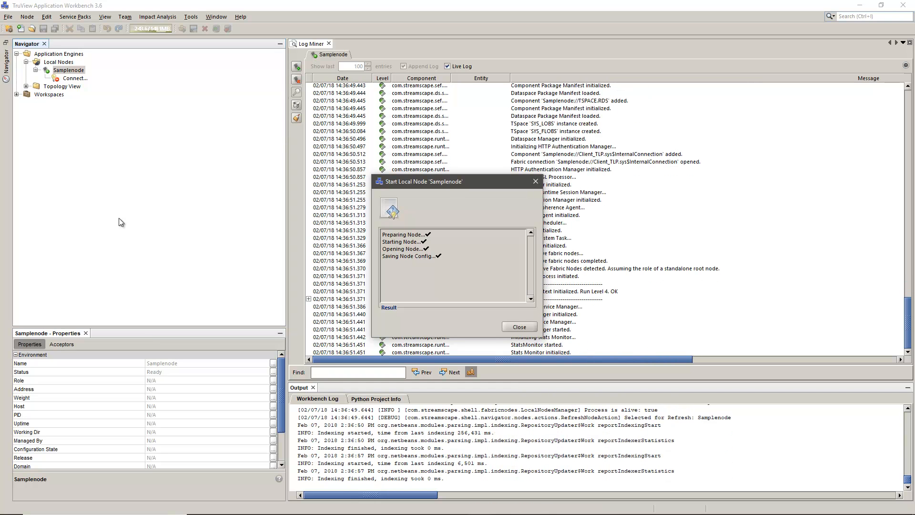
click(506, 327)
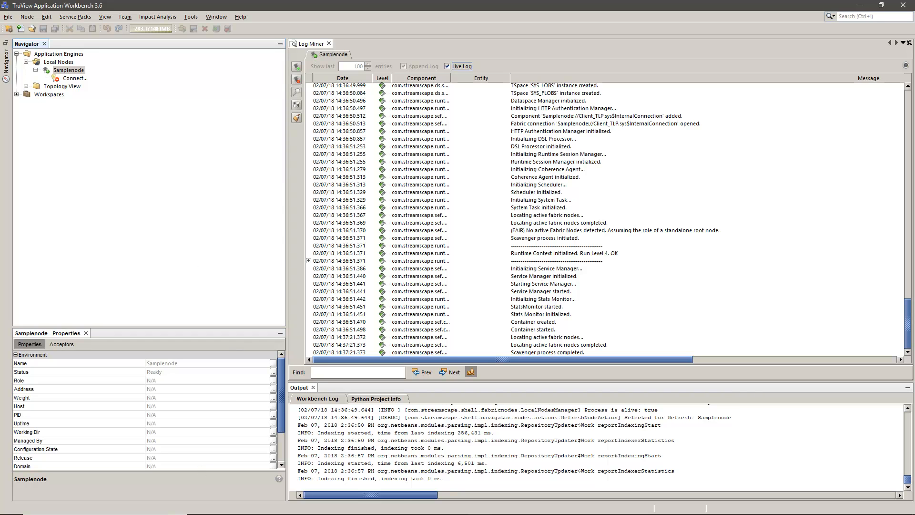
- Browse the C:\StreamScape\nodes\Samplenode folder in File Explorer, then return to the Workbench
click(246, 506)
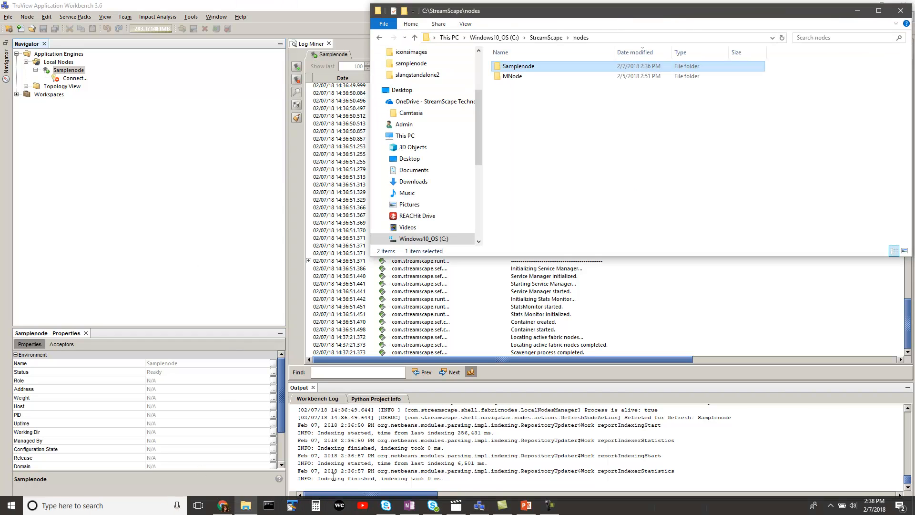
double_click(551, 67)
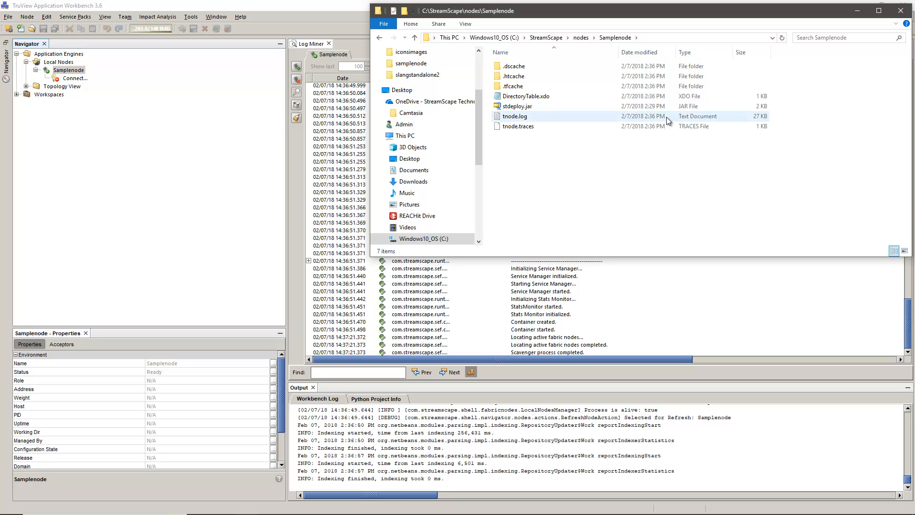
mouse_move(604, 69)
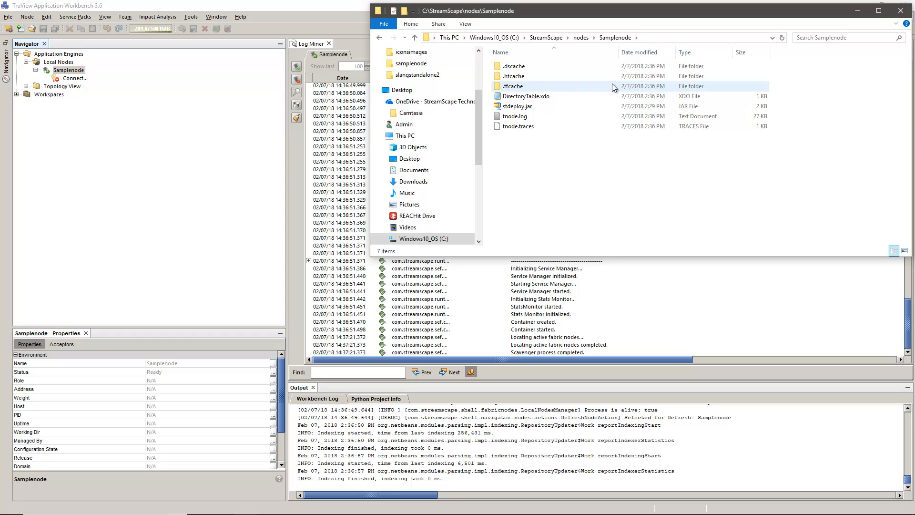
click(144, 153)
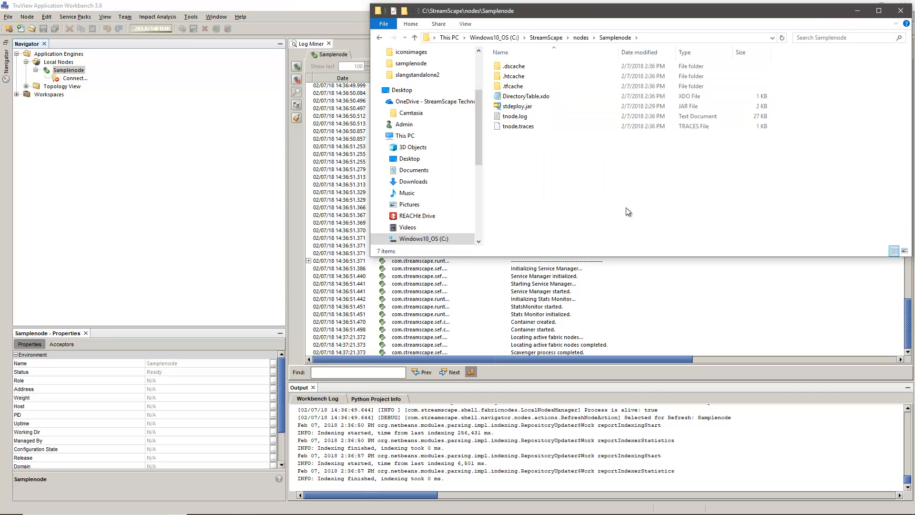
click(144, 153)
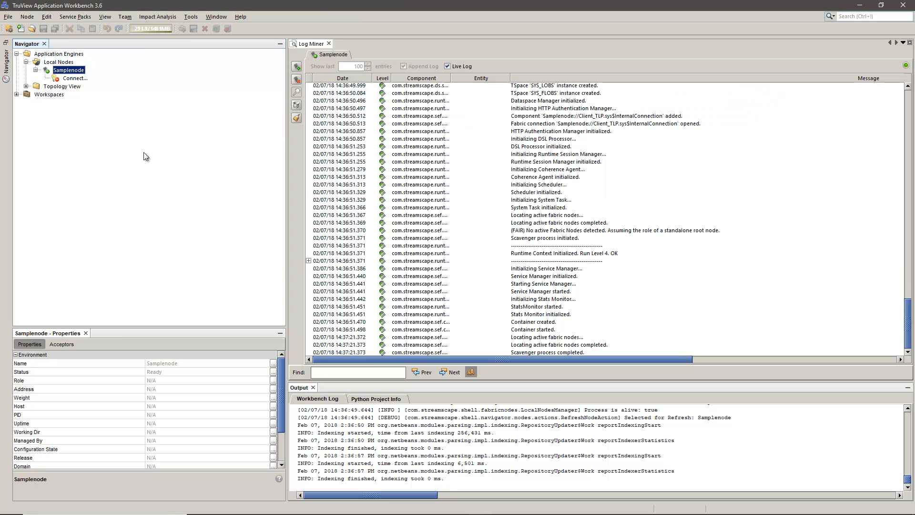
- Connect to Samplenode by logging in with the administrator user name and password
right_click(74, 80)
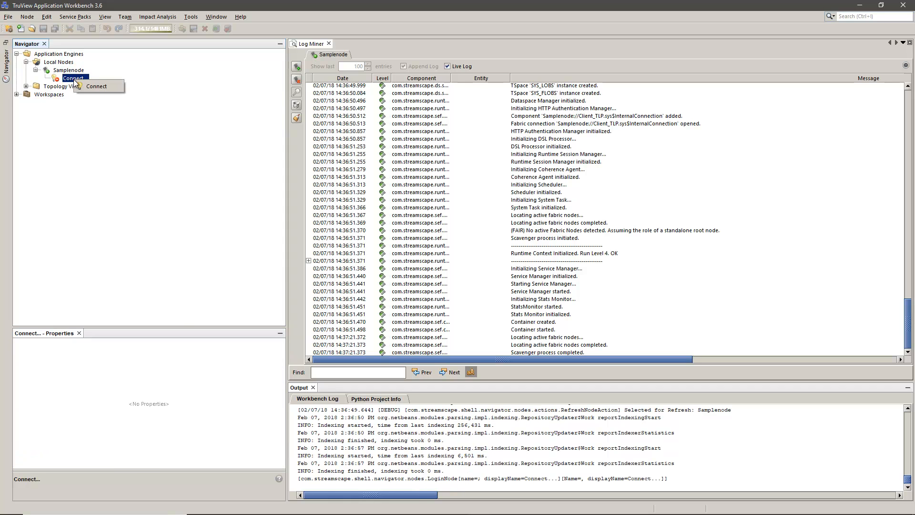
click(95, 89)
click(493, 239)
text(Admin)
key(Tab)
text(•••••)
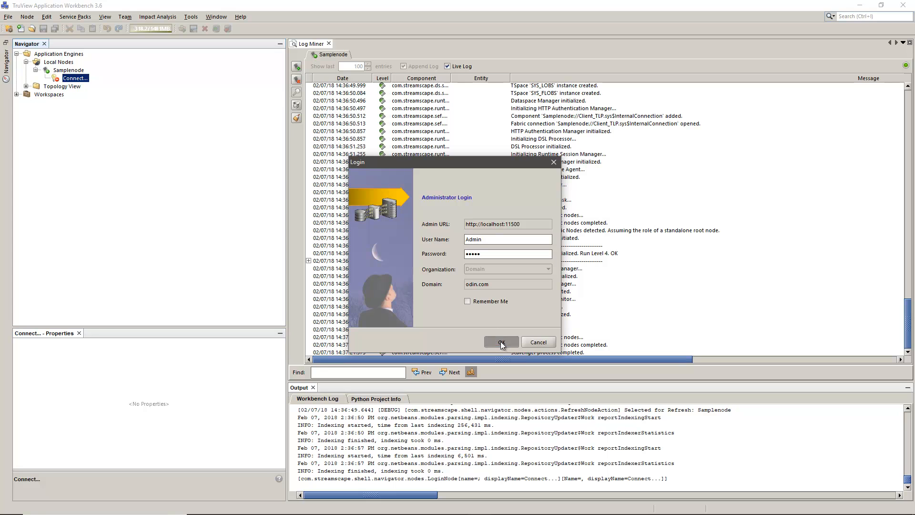
click(501, 341)
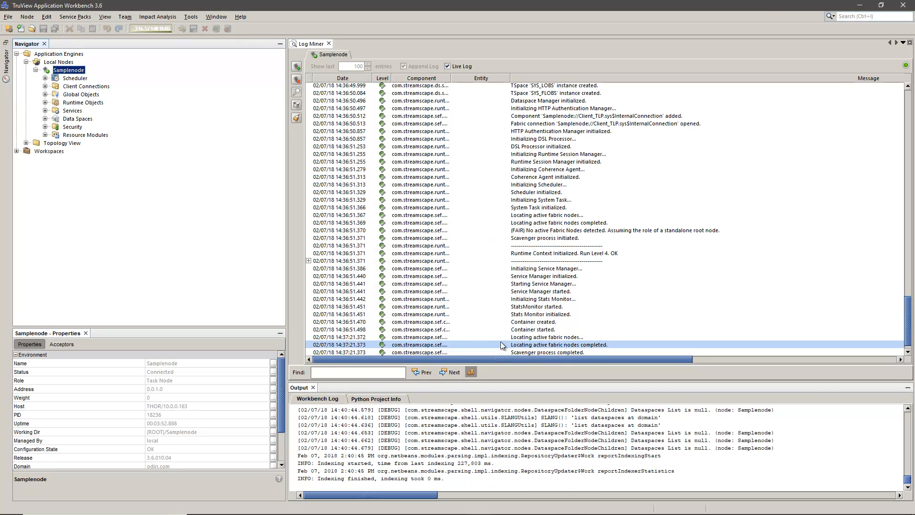